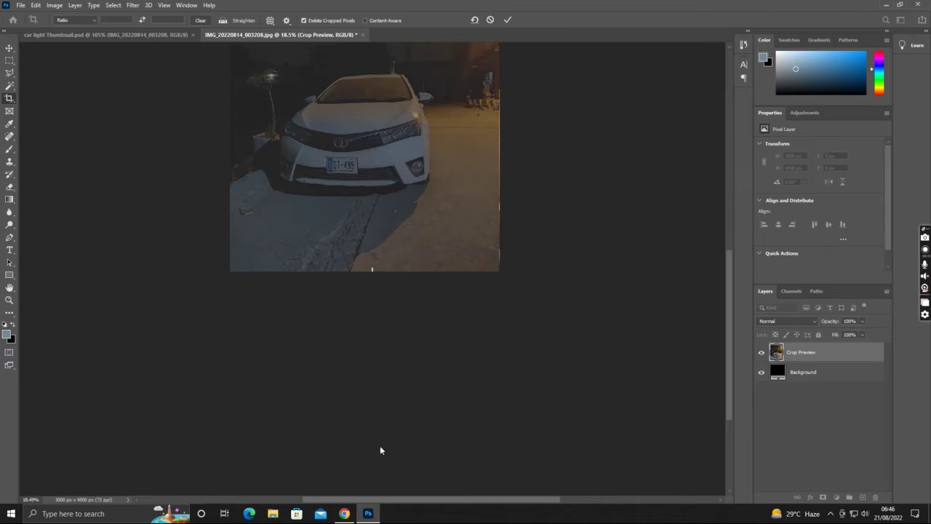
- Crop the bottom off the night car photo so it measures 3000 × 3503 px
click(380, 445)
drag(371, 447, 371, 426)
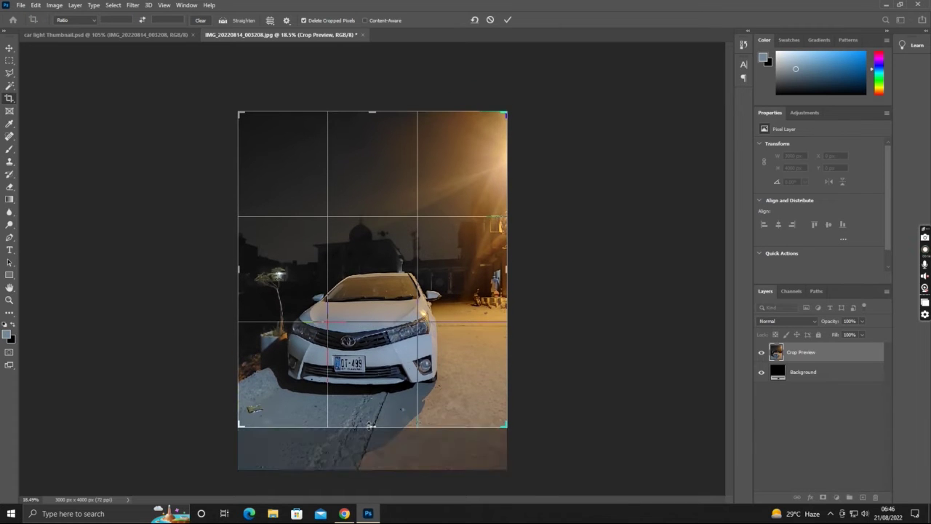
drag(371, 426, 370, 417)
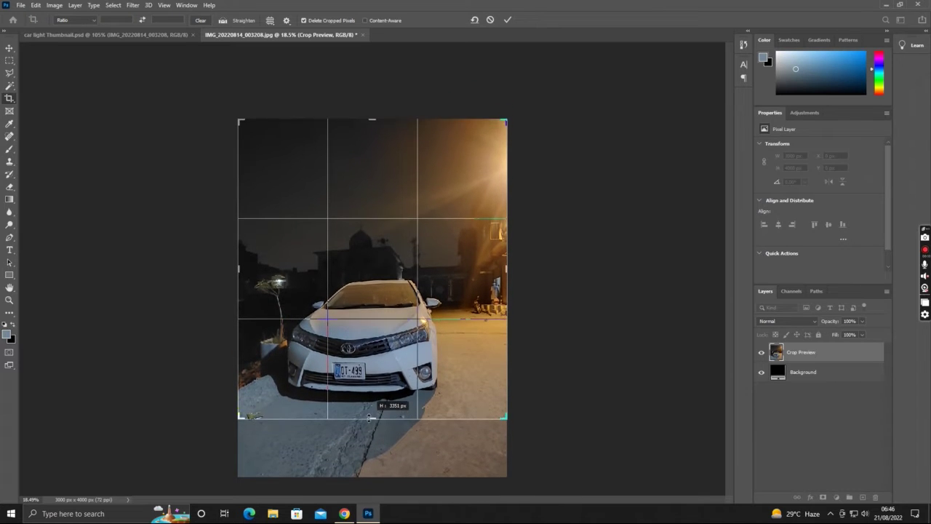
drag(369, 417, 371, 426)
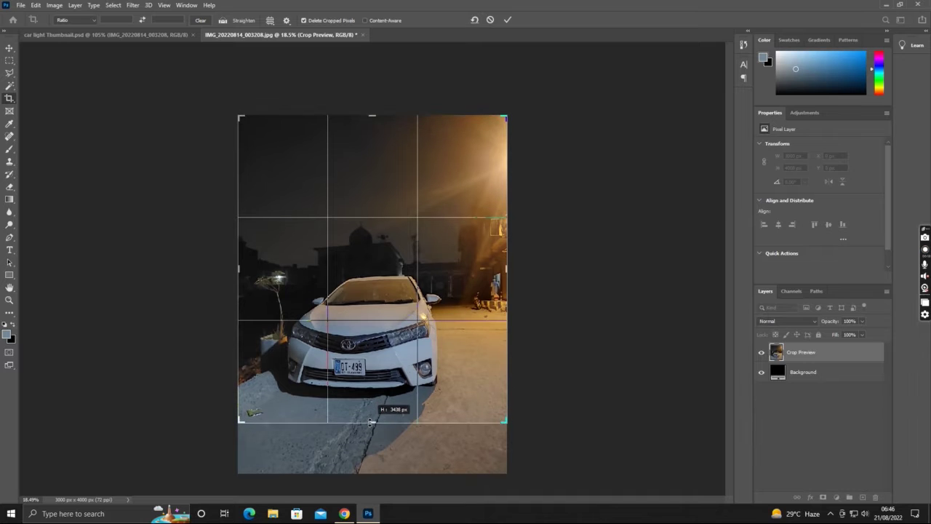
key(Return)
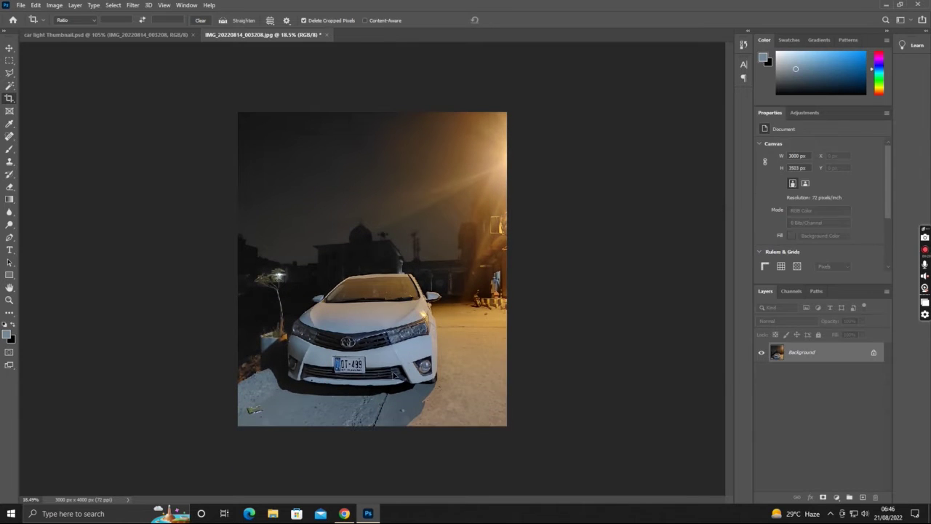
scroll(315, 275, up, 1)
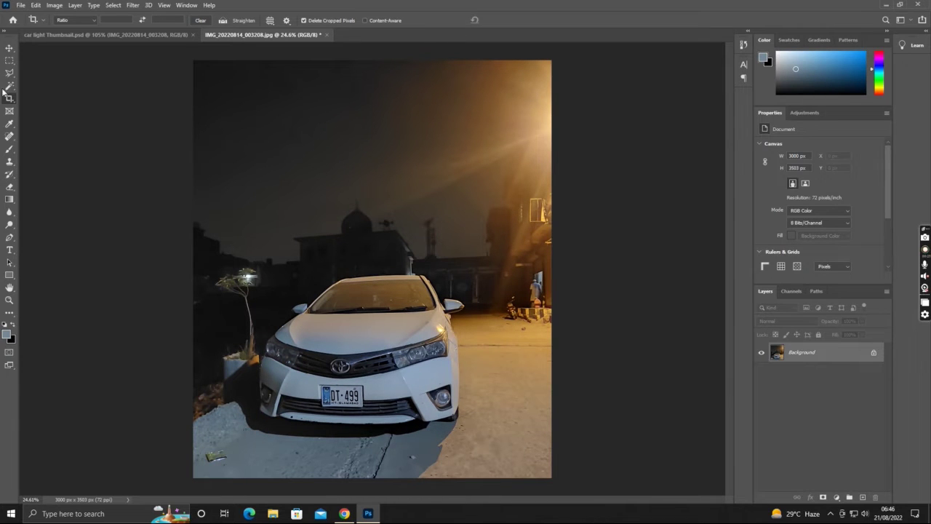
- Duplicate the Background layer and draw an Object Selection box around the white car
click(8, 48)
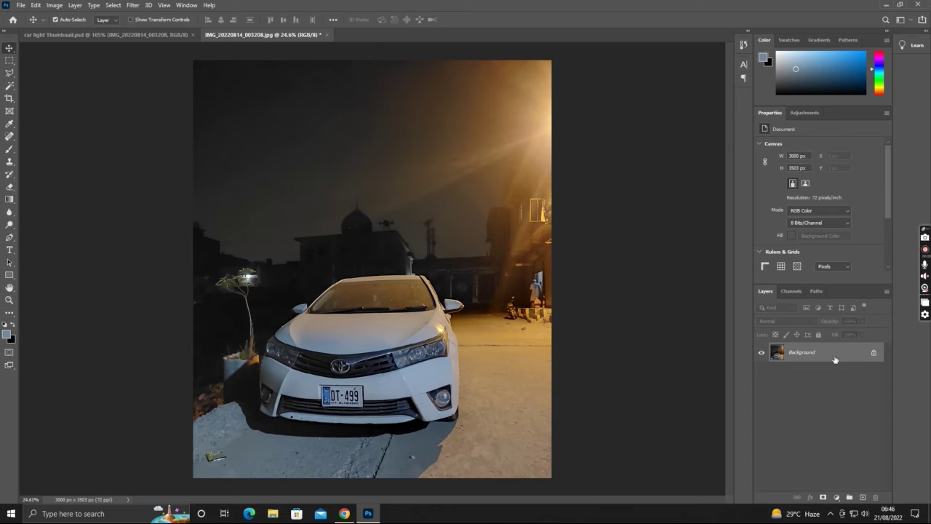
drag(833, 358, 862, 497)
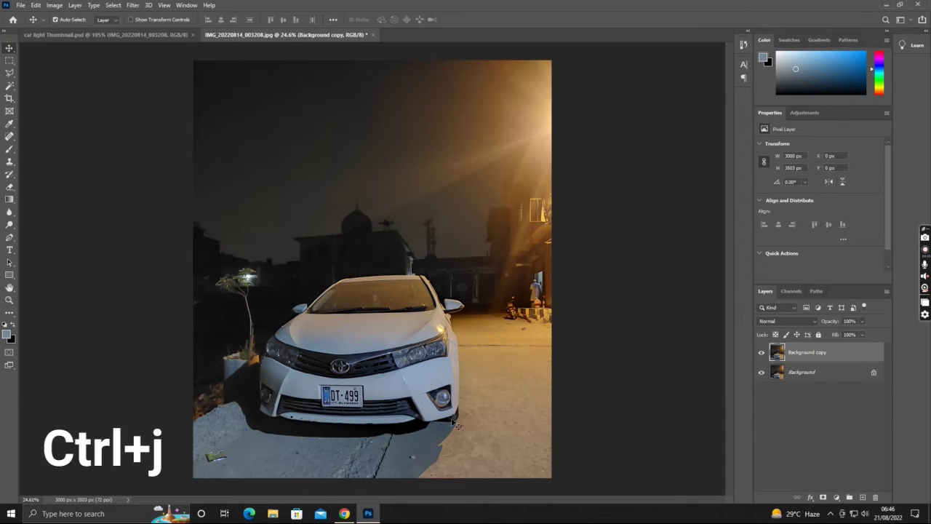
click(10, 86)
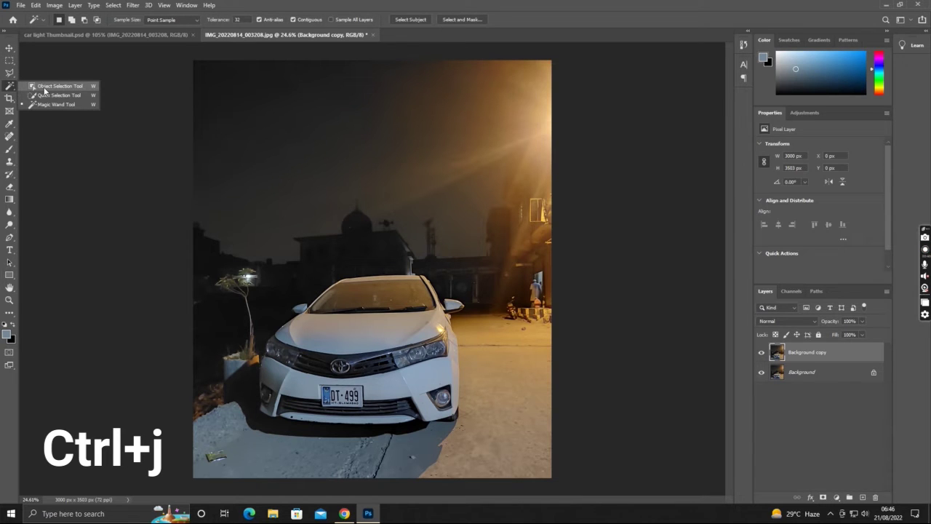
click(44, 89)
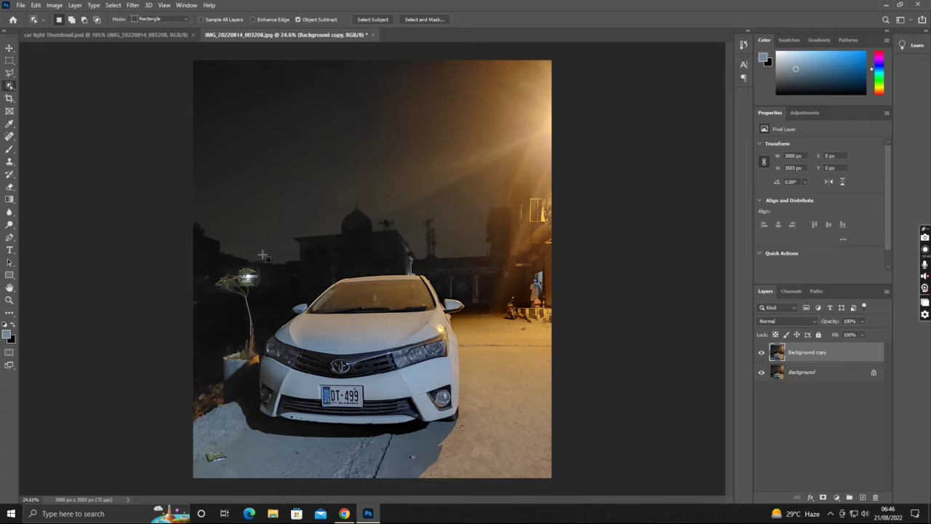
drag(251, 253, 470, 437)
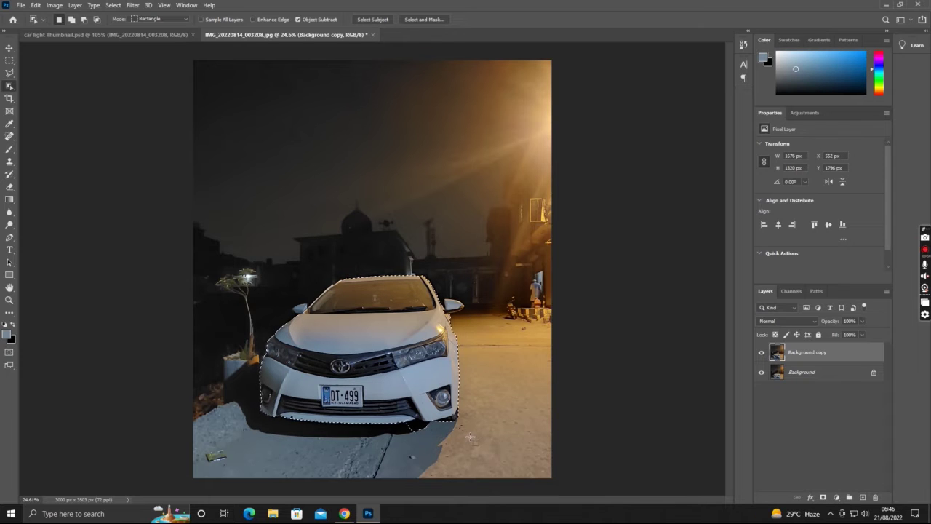
- Subtract the dark shadow beneath the car from the selection using Quick Selection
scroll(457, 447, up, 1)
scroll(457, 448, up, 1)
scroll(440, 437, up, 1)
scroll(418, 422, up, 1)
scroll(395, 405, up, 1)
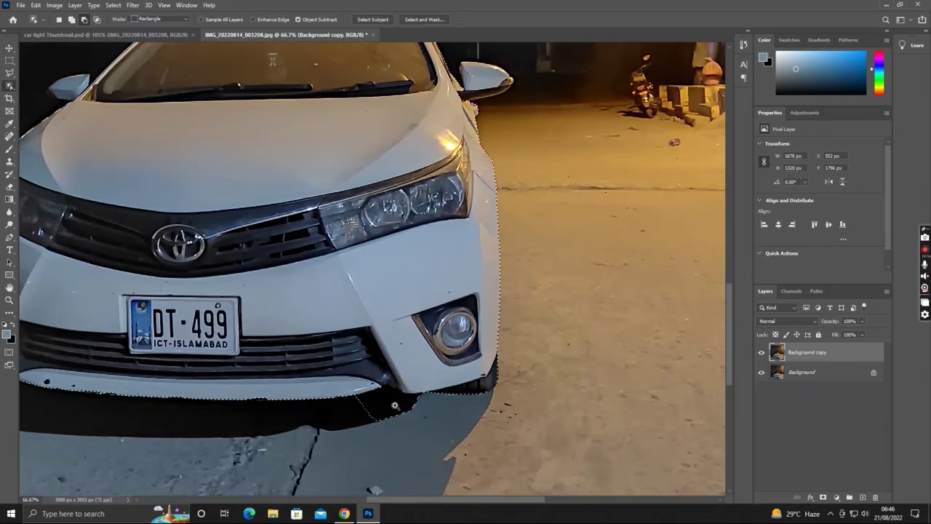
scroll(394, 405, up, 1)
scroll(378, 366, up, 1)
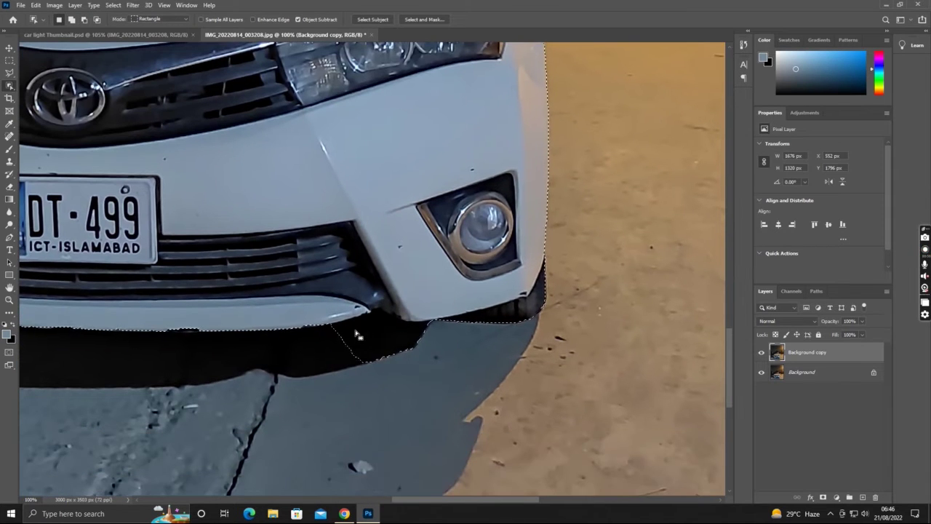
right_click(9, 86)
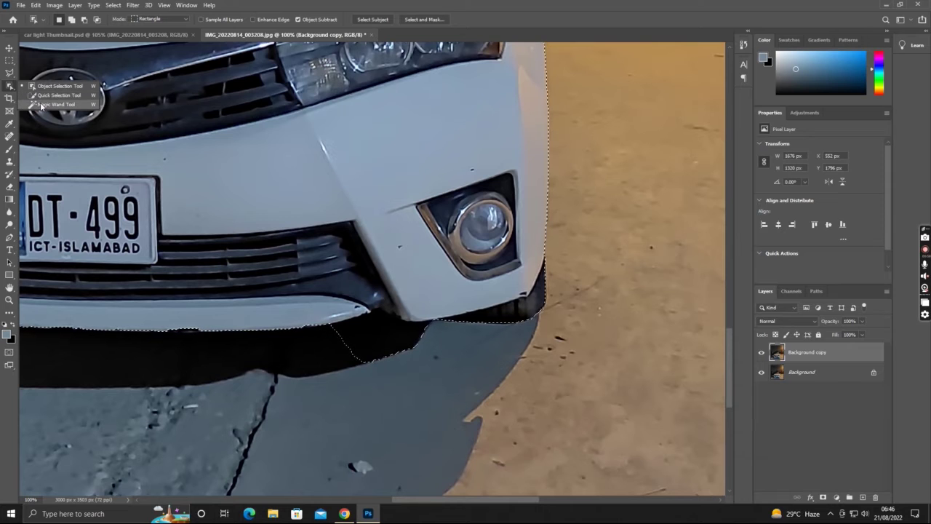
click(51, 95)
drag(366, 351, 409, 337)
key(bracketright)
key(bracketright)
scroll(259, 310, down, 2)
scroll(259, 310, down, 2)
scroll(444, 255, up, 5)
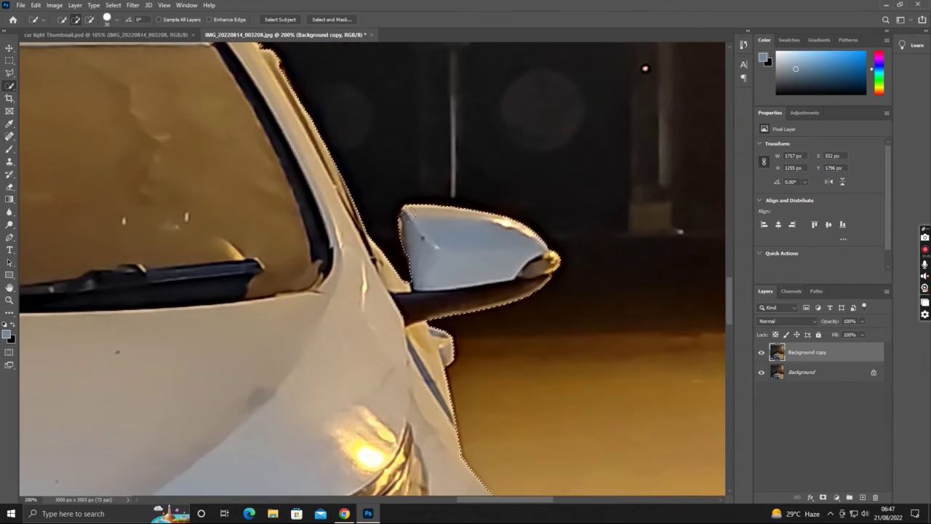
scroll(411, 212, down, 3)
scroll(298, 252, up, 2)
scroll(298, 252, up, 1)
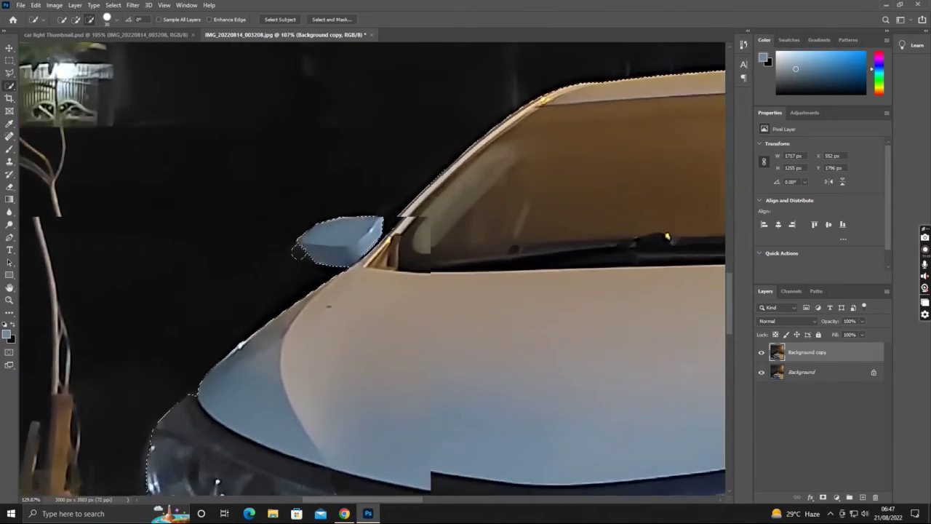
key(bracketleft)
key(ctrl+1)
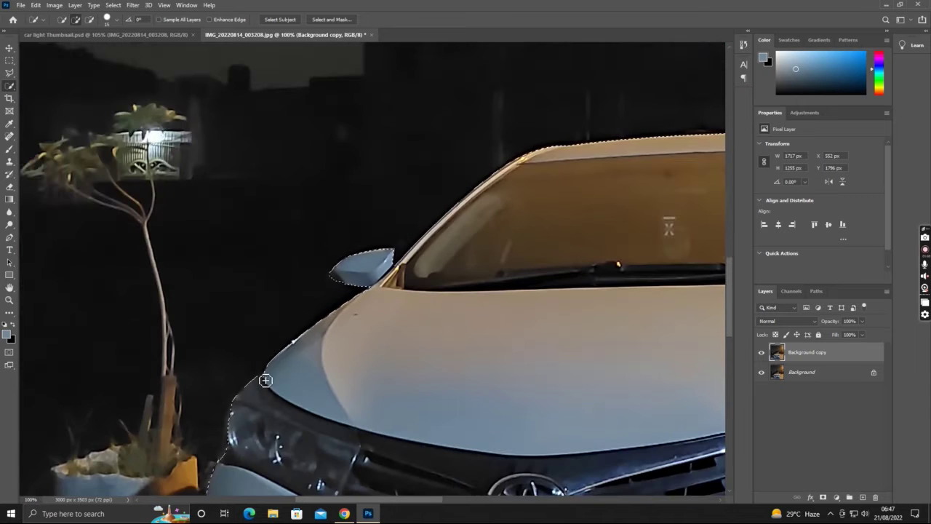
scroll(265, 380, down, 2)
scroll(273, 381, down, 3)
scroll(624, 383, up, 1)
- Copy the selected car onto Layer 1, check the cut-out, and activate Background copy
key(ctrl+j)
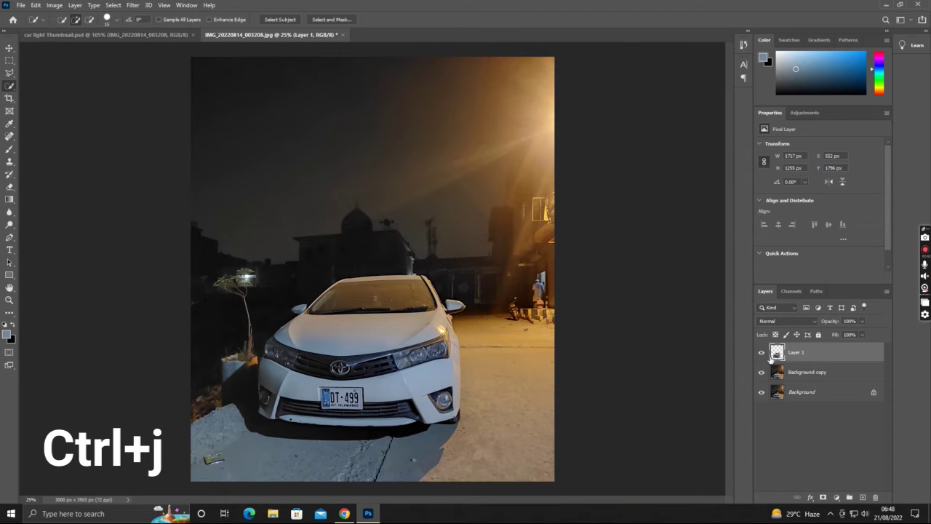
click(762, 392)
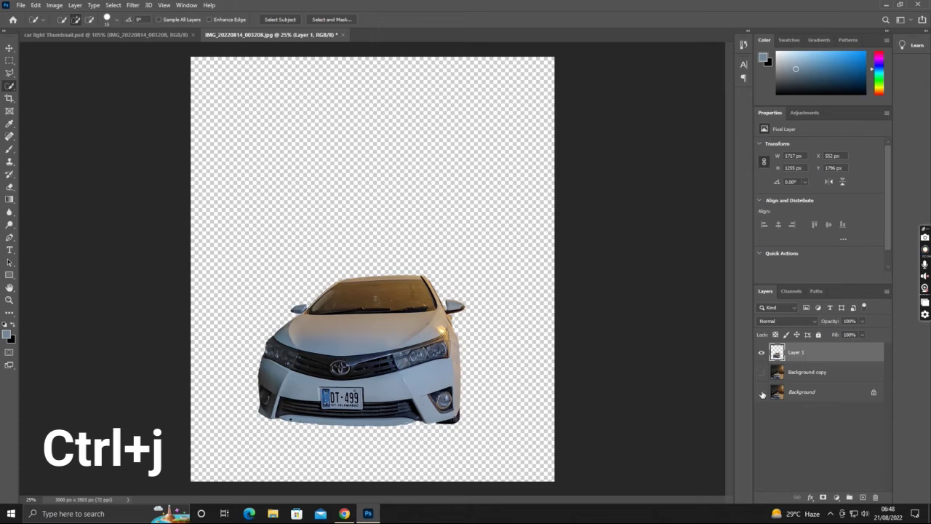
drag(762, 391, 763, 377)
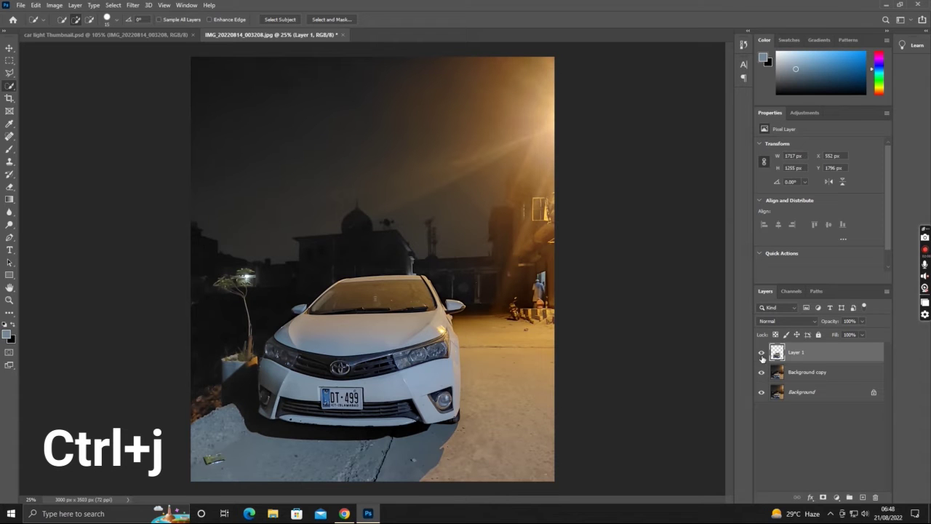
click(805, 374)
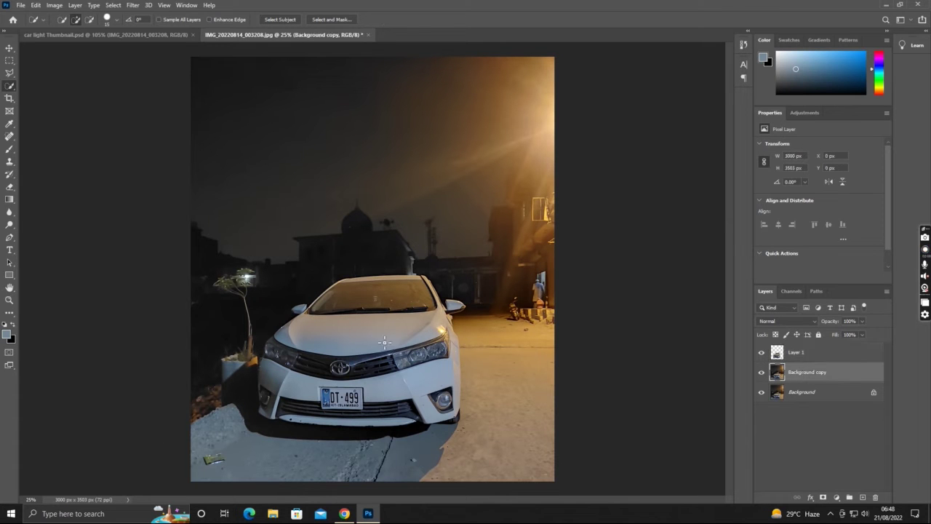
click(9, 250)
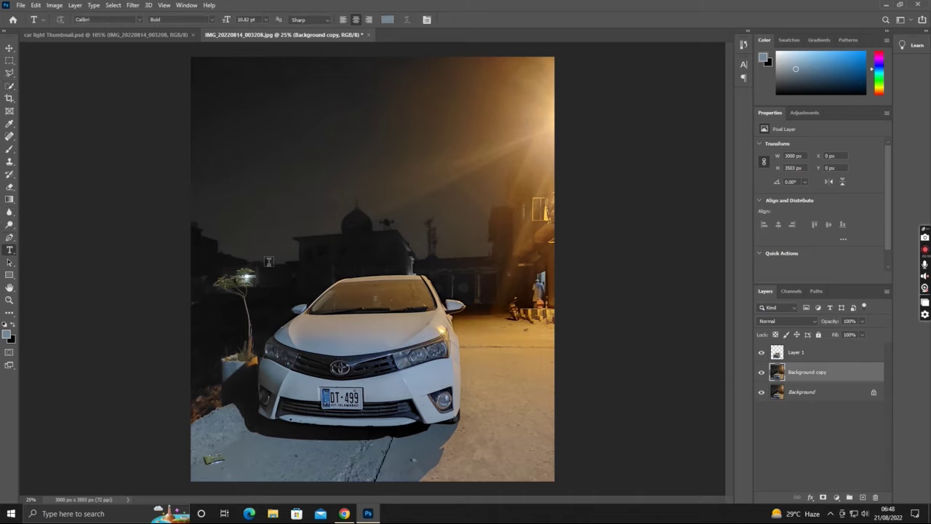
- Type TOYOTA at 72 pt on the canvas
click(268, 262)
click(266, 20)
click(256, 83)
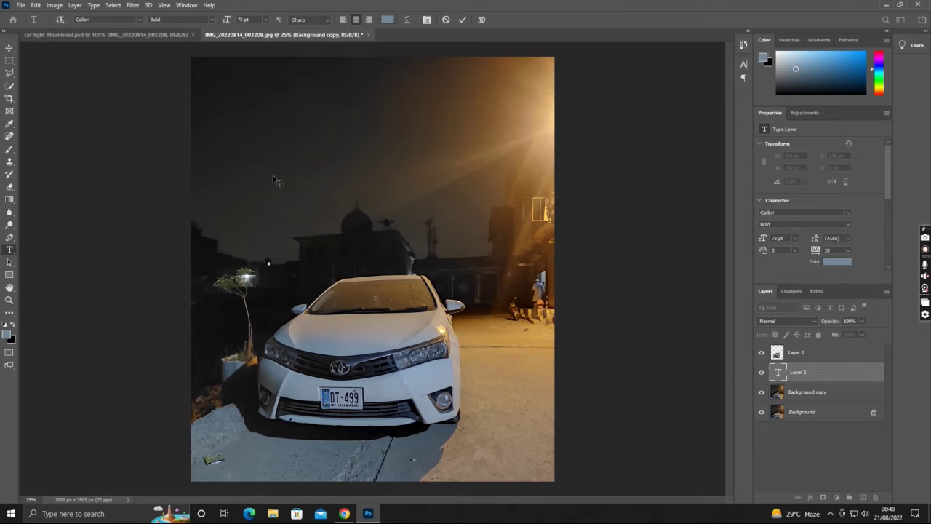
text(IQMTOYOTA)
key(ctrl+Return)
- Scale the TOYOTA text up to about 742.82 pt so it spans behind the car
key(ctrl+t)
mouse_move(285, 267)
mouse_down()
mouse_move(367, 347)
mouse_move(422, 313)
mouse_up()
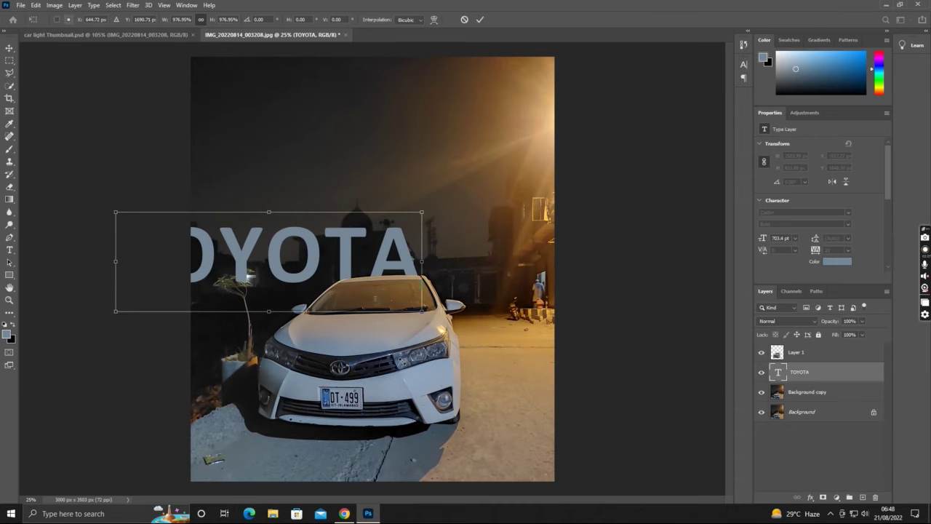
drag(438, 278, 442, 292)
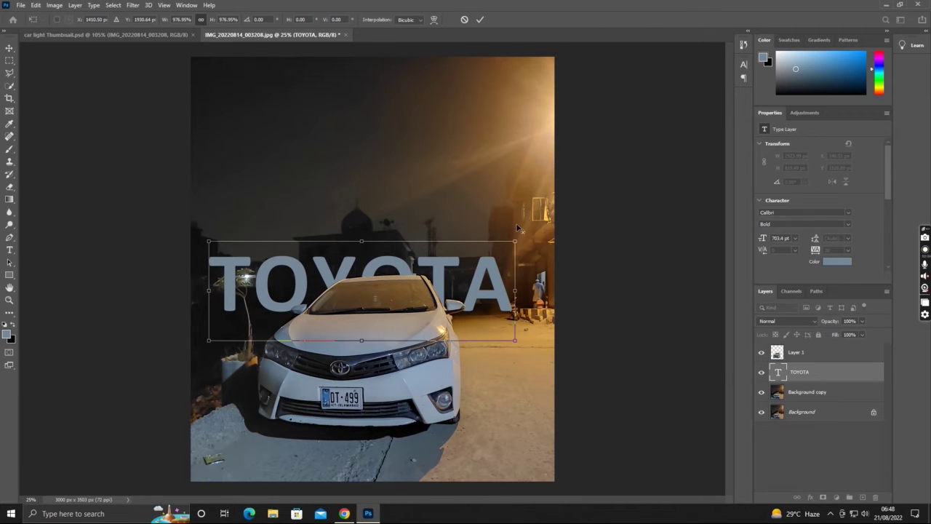
drag(514, 240, 523, 238)
drag(502, 269, 501, 271)
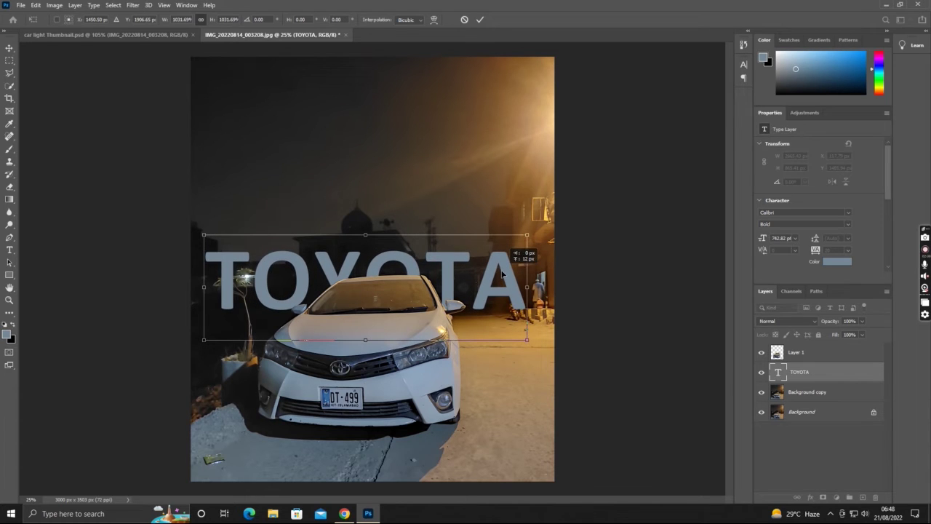
click(480, 19)
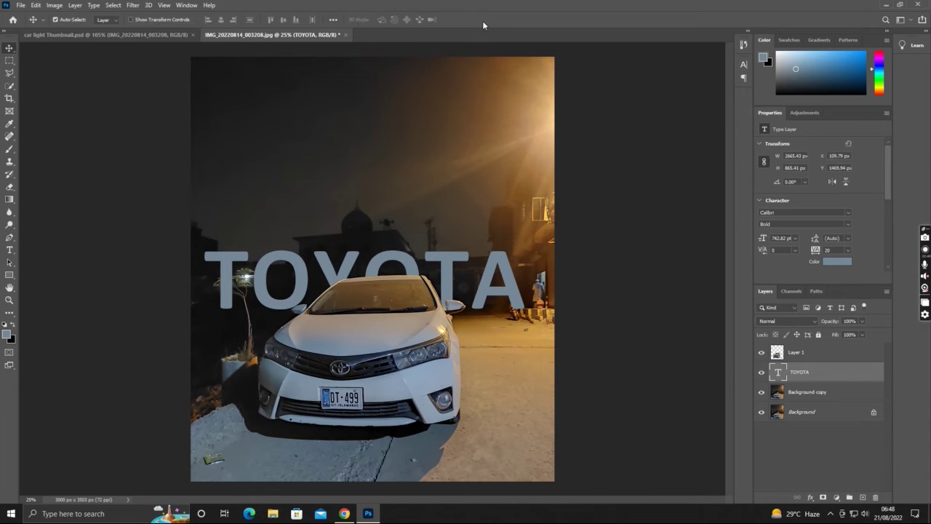
- Change the TOYOTA text to Arial Bold at 580 pt
double_click(477, 281)
click(141, 20)
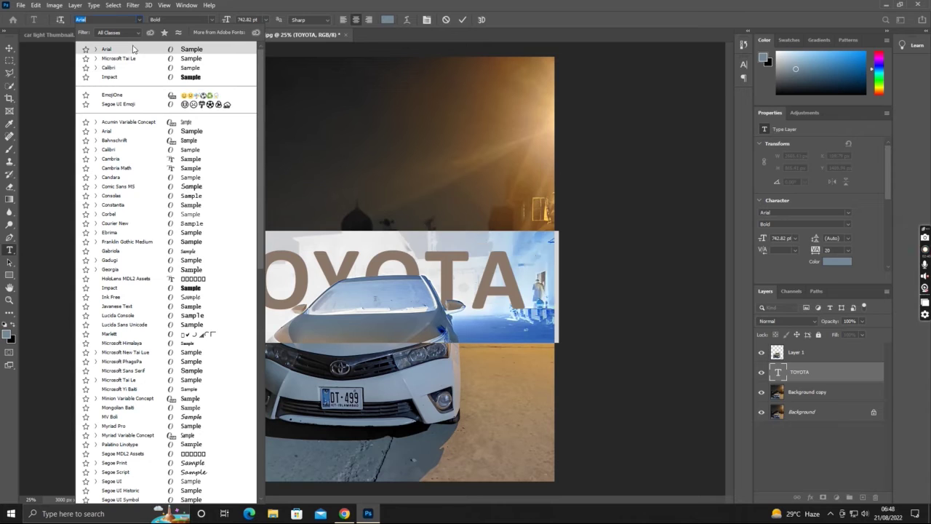
click(133, 49)
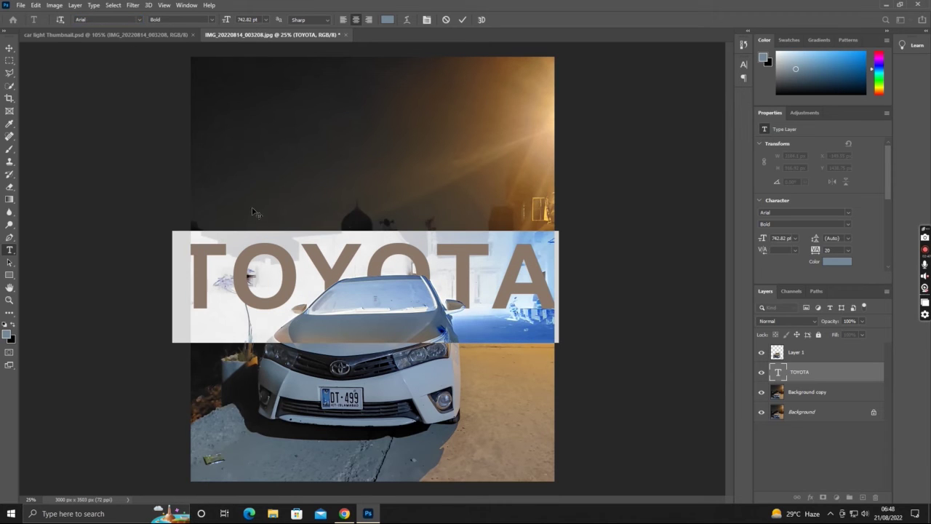
scroll(252, 20, down, 7)
scroll(253, 19, down, 7)
scroll(253, 19, down, 7)
scroll(252, 19, down, 7)
scroll(253, 19, down, 10)
scroll(252, 20, down, 10)
scroll(253, 20, down, 9)
scroll(252, 20, down, 9)
scroll(253, 20, down, 18)
scroll(253, 20, down, 18)
scroll(253, 20, down, 18)
scroll(253, 20, down, 19)
scroll(253, 20, down, 20)
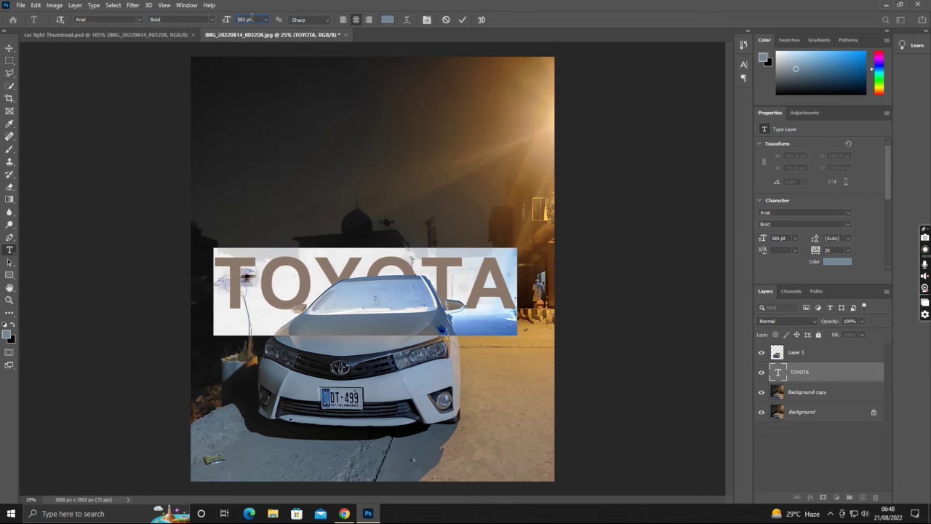
click(462, 19)
key(v)
- Move the TOYOTA text higher up behind the car
scroll(341, 290, up, 1)
click(341, 290)
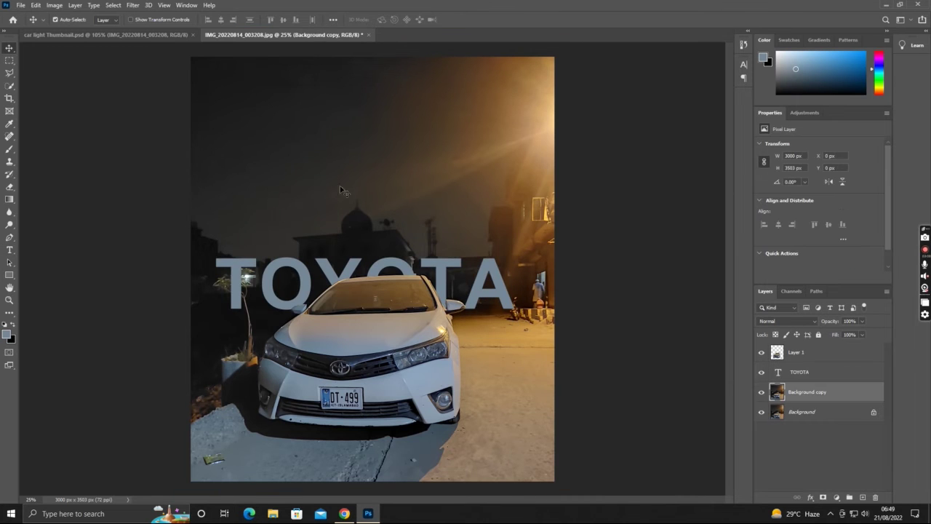
scroll(342, 290, up, 1)
drag(320, 236, 320, 195)
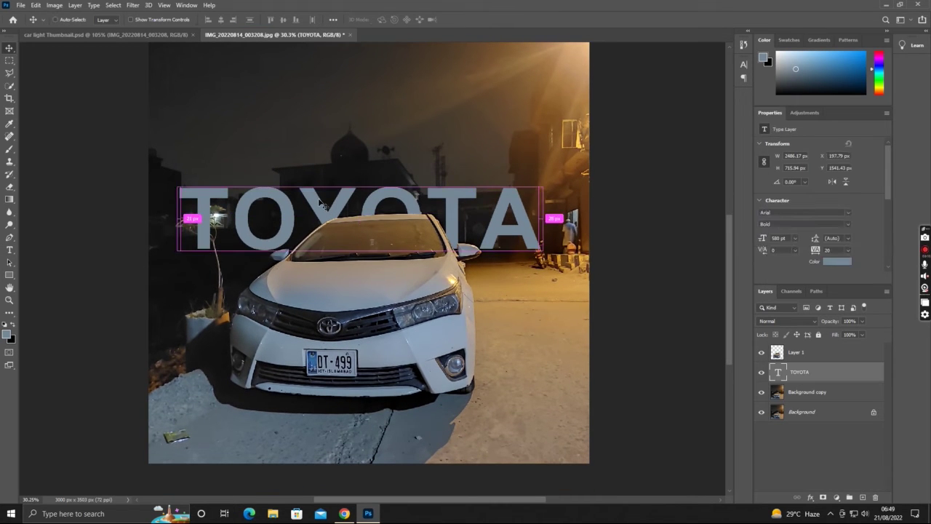
- Stretch the TOYOTA text taller and slant its top edge slightly
key(ctrl+t)
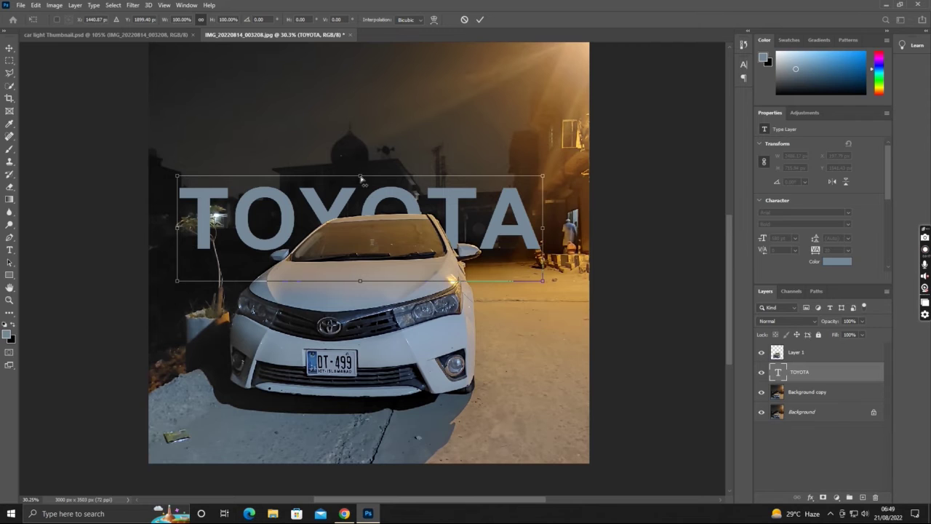
drag(362, 176, 368, 169)
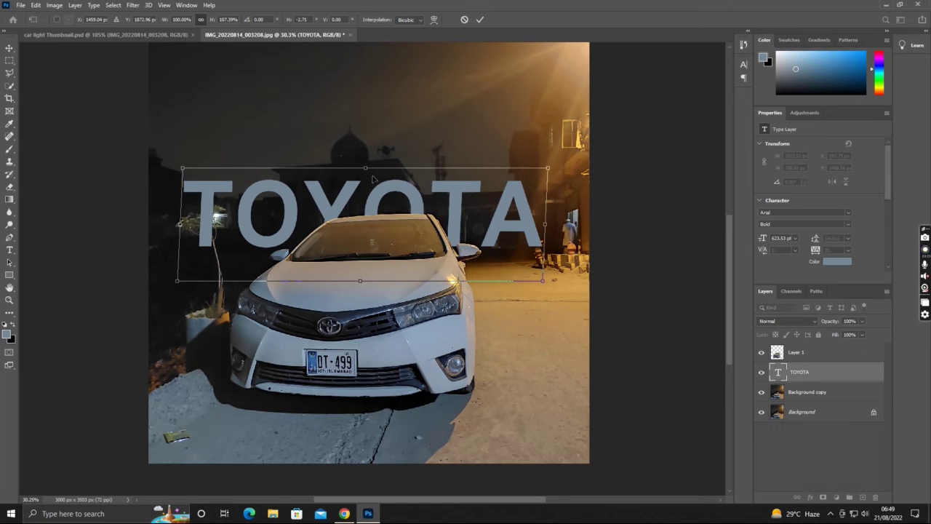
drag(366, 170, 384, 202)
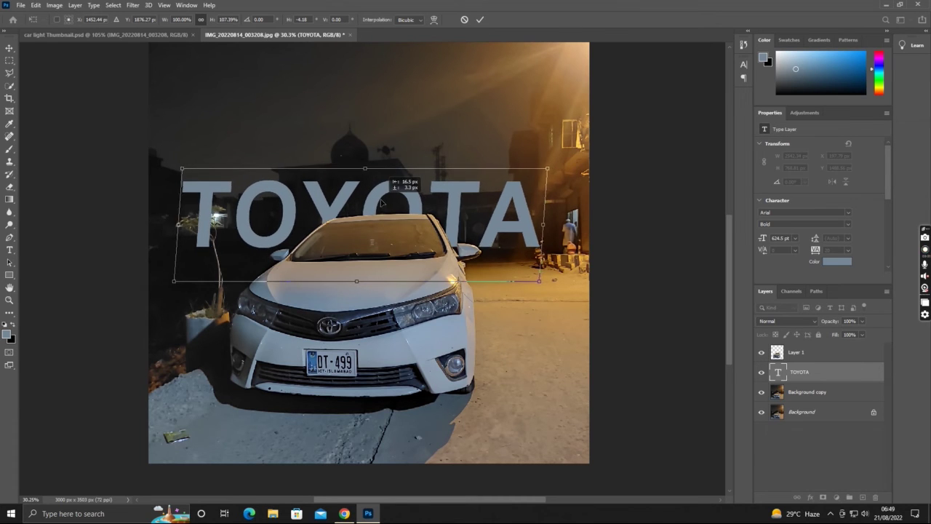
click(480, 19)
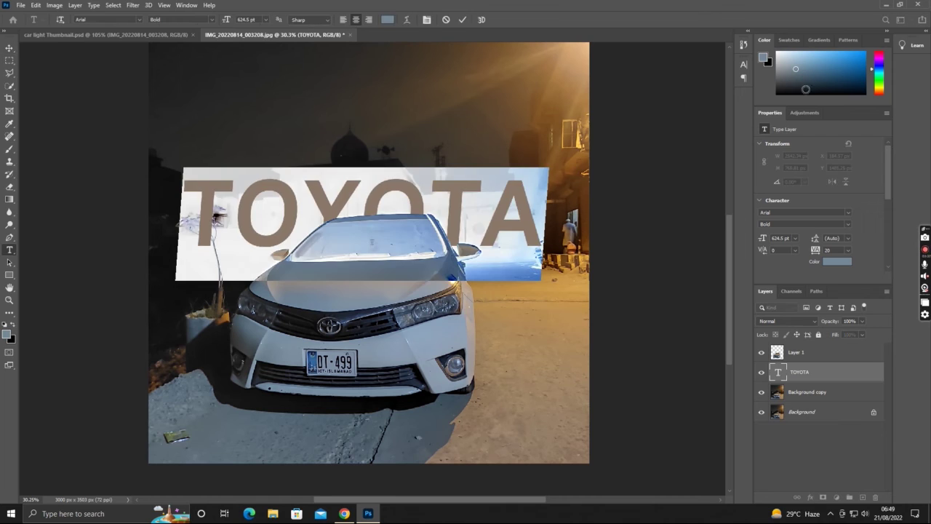
- Make the TOYOTA text white and nudge it down, undoing a stray layer mask
key(ctrl+Return)
key(shift+Down)
key(shift+Down)
key(shift+Down)
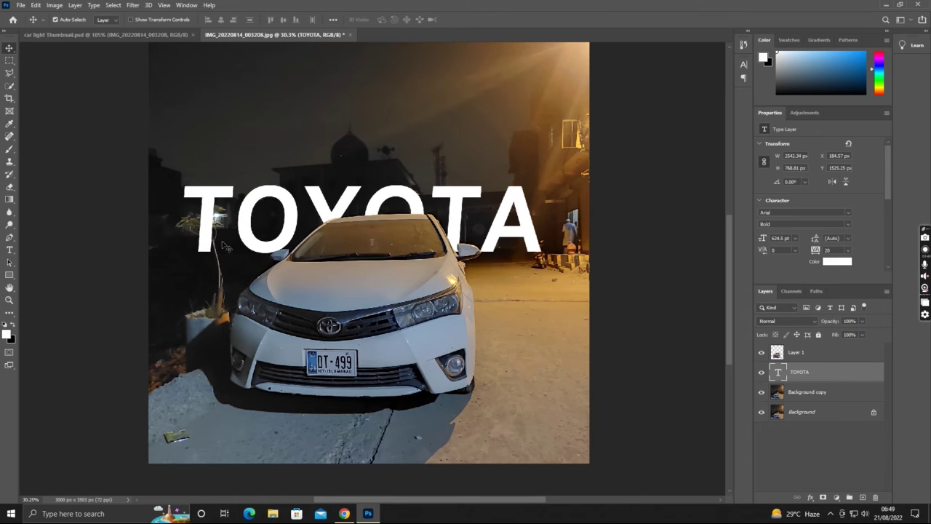
click(837, 496)
click(10, 149)
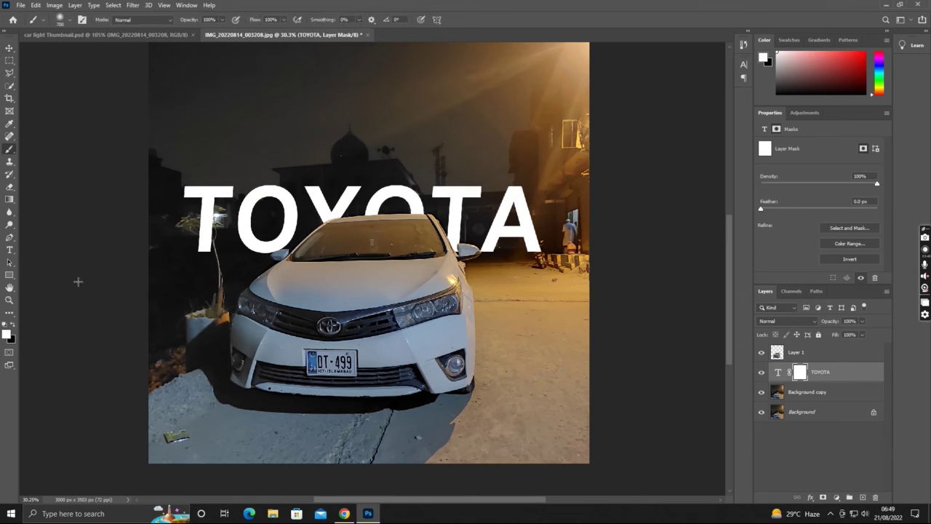
click(13, 326)
key(ctrl+z)
key(x)
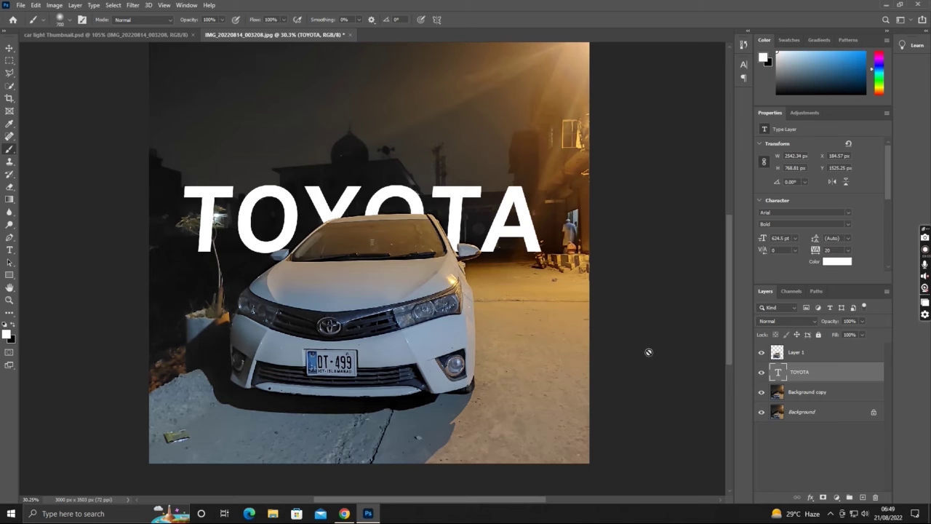
- Add a new Layer 2 above TOYOTA and clip it to the text
click(863, 497)
drag(803, 380, 805, 377)
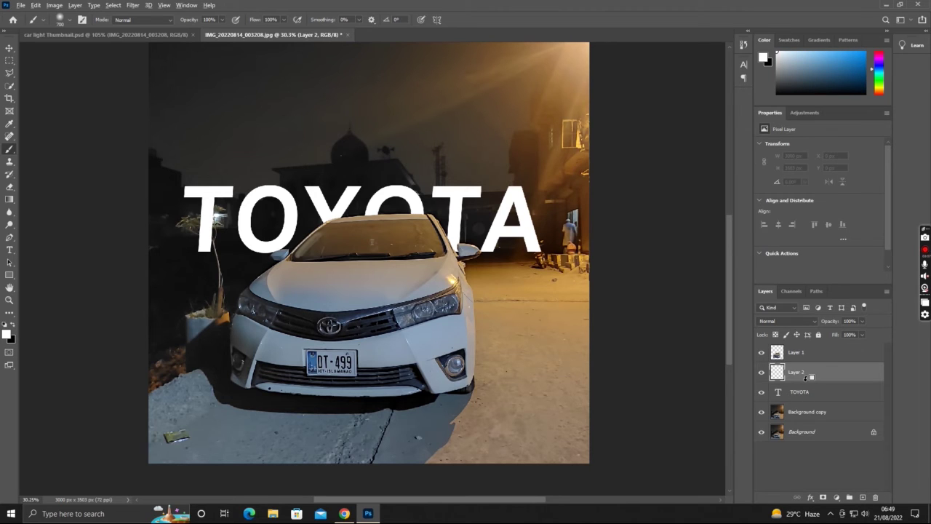
scroll(578, 335, down, 1)
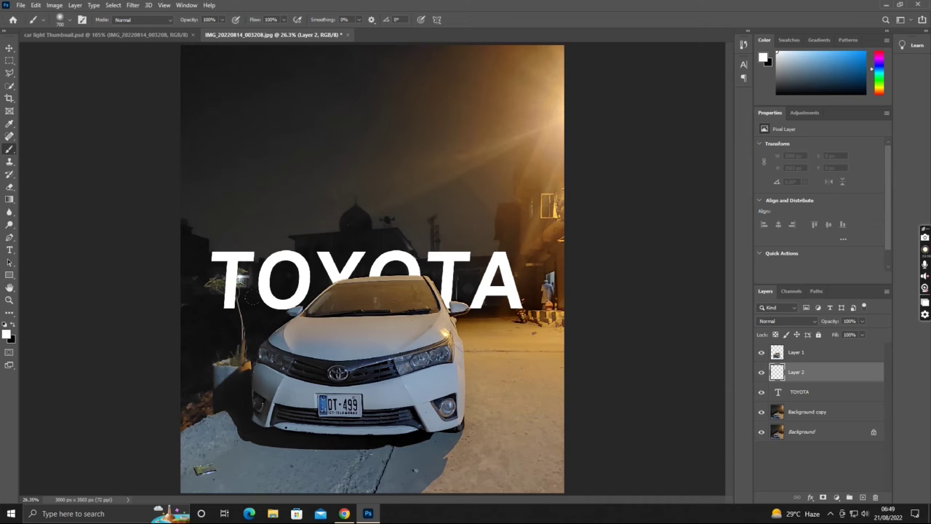
alt+click(815, 379)
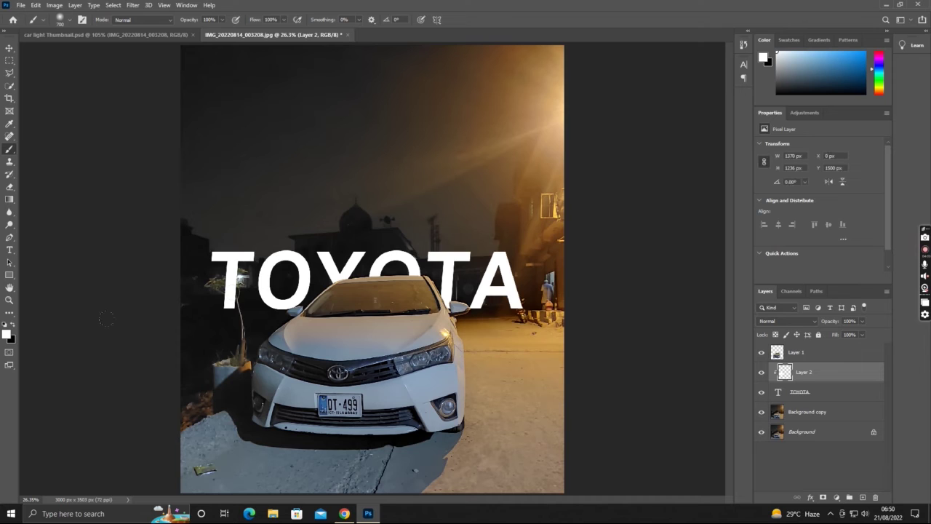
click(14, 325)
- Paint black over the lower parts of the TOYOTA letters on Layer 2
mouse_move(227, 295)
mouse_down()
mouse_move(291, 300)
mouse_move(349, 280)
mouse_up()
drag(441, 298, 517, 299)
mouse_move(371, 271)
mouse_down()
mouse_move(420, 268)
mouse_move(335, 275)
mouse_move(301, 295)
mouse_up()
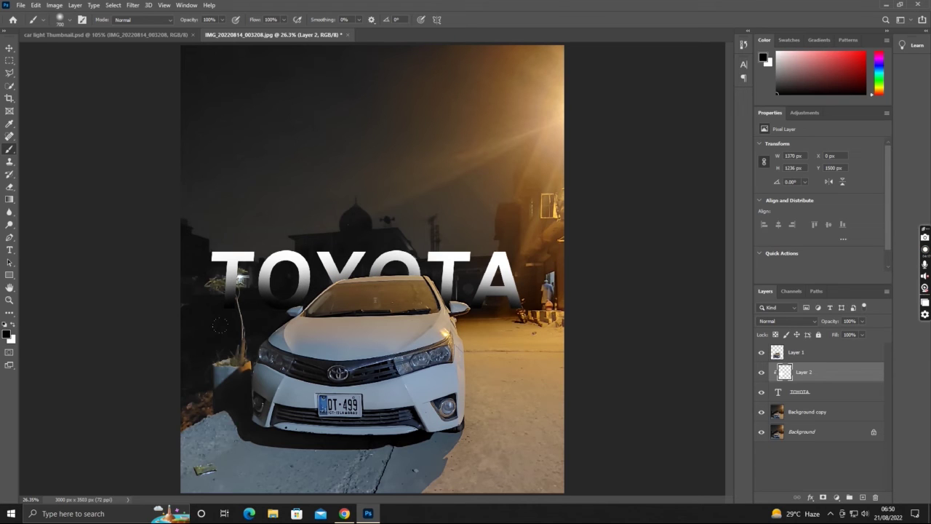
- Softly deepen the letter shading with the brush at 25% opacity and 33% flow
key(2)
key(5)
key(shift+3)
key(shift+3)
mouse_move(215, 275)
mouse_down()
mouse_move(359, 270)
mouse_move(515, 291)
mouse_up()
mouse_move(418, 263)
mouse_down()
mouse_move(324, 273)
mouse_move(299, 288)
mouse_move(229, 272)
mouse_move(335, 266)
mouse_up()
mouse_move(465, 263)
mouse_down()
mouse_move(382, 262)
mouse_move(441, 218)
mouse_up()
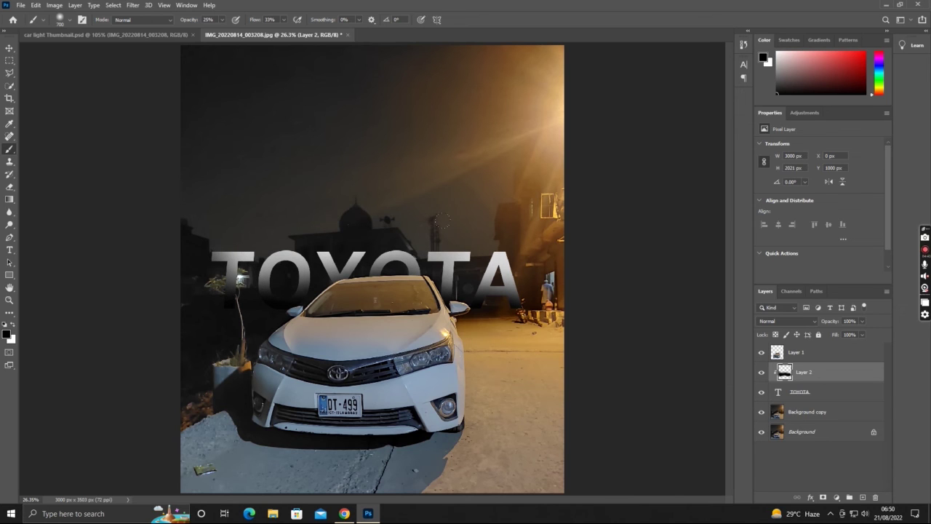
click(12, 338)
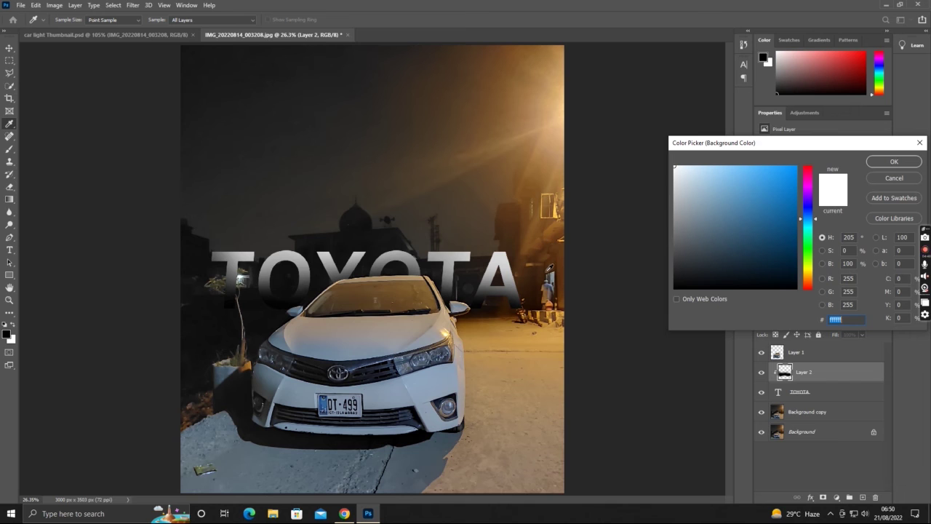
- Sample orange #e2992f from the photo and brush it over the TOYOTA letters
click(492, 322)
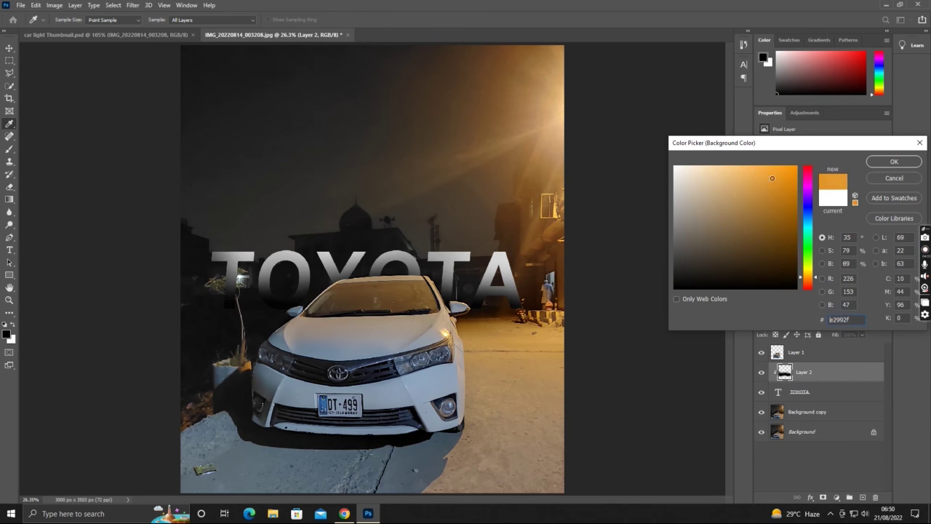
click(894, 162)
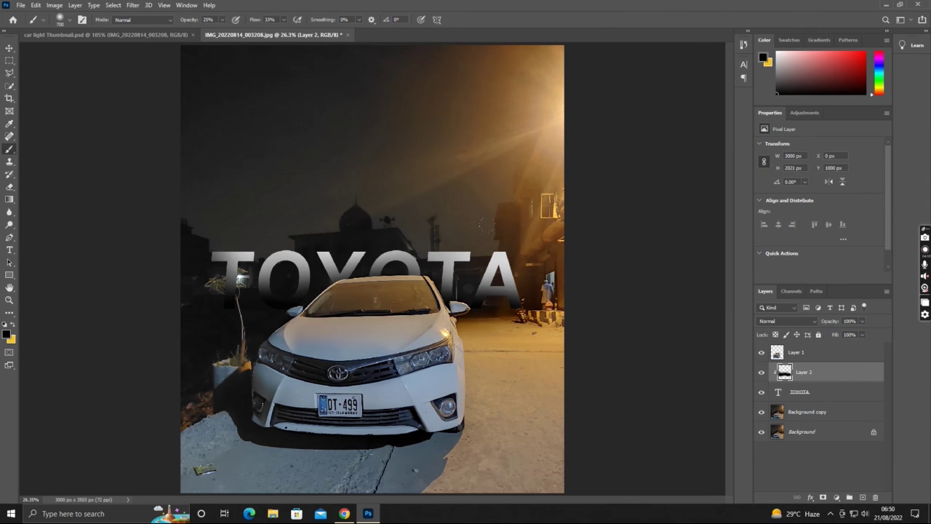
click(14, 325)
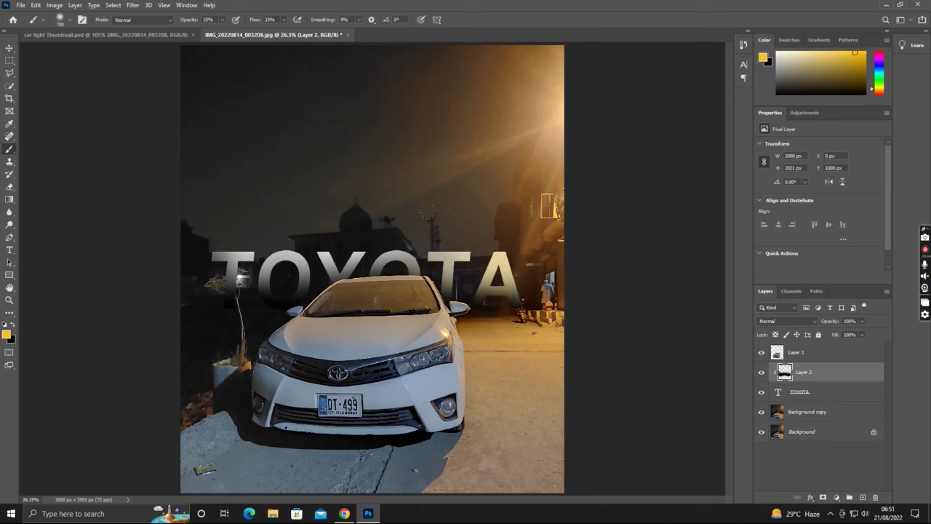
drag(311, 226, 272, 228)
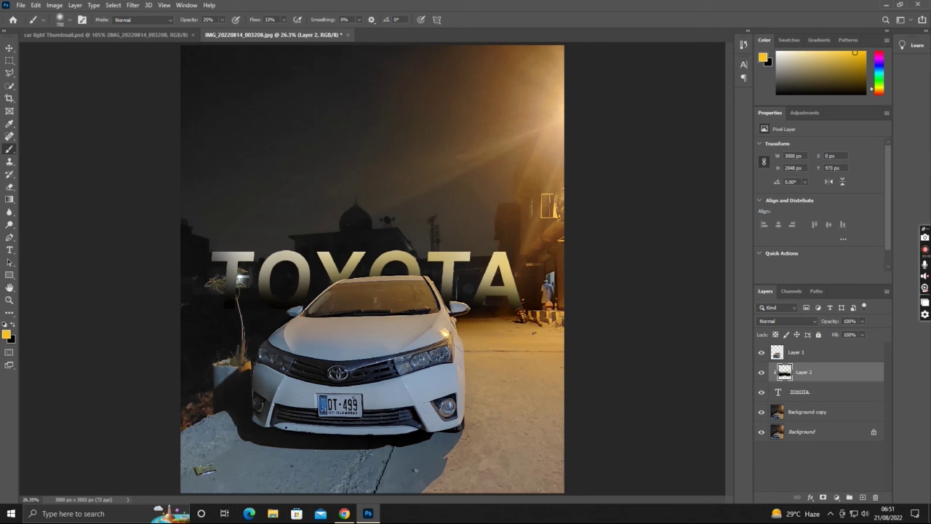
- Switch back to black and darken the right leg of the A
click(14, 324)
drag(506, 291, 487, 280)
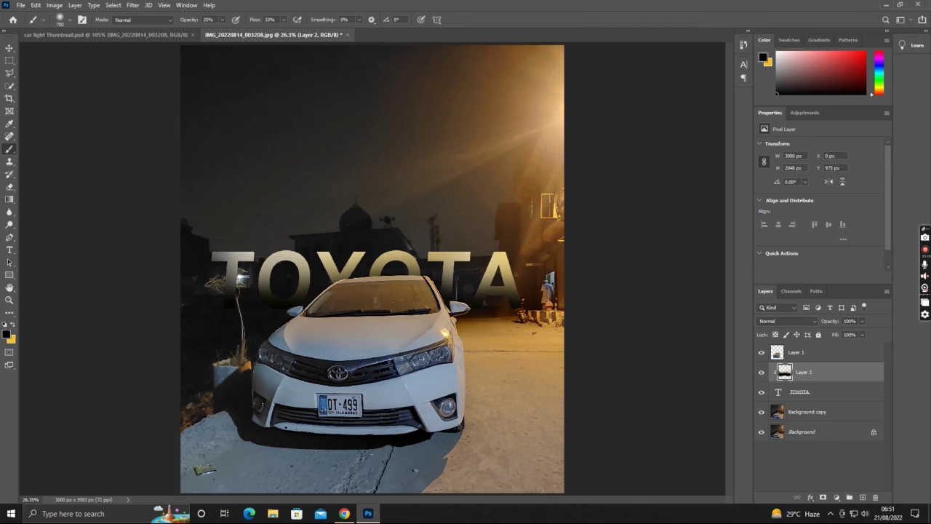
key(v)
scroll(450, 500, up, 1)
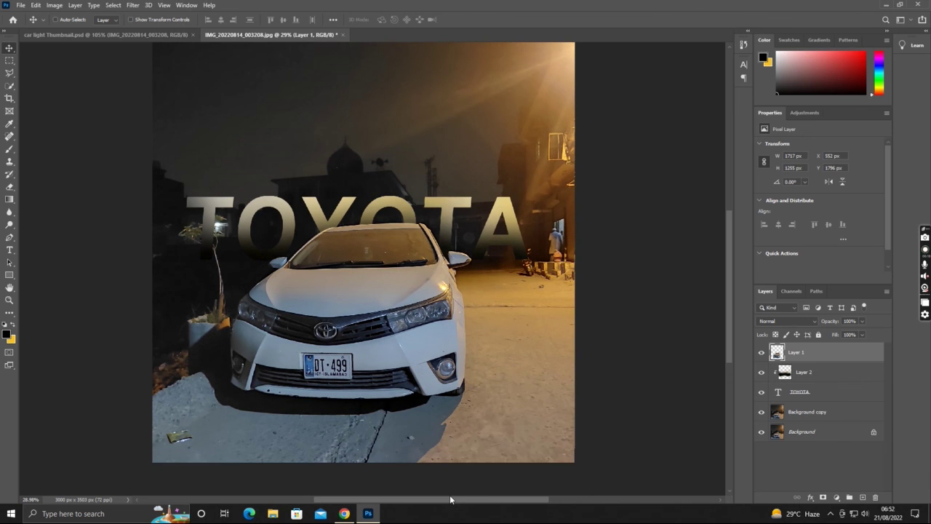